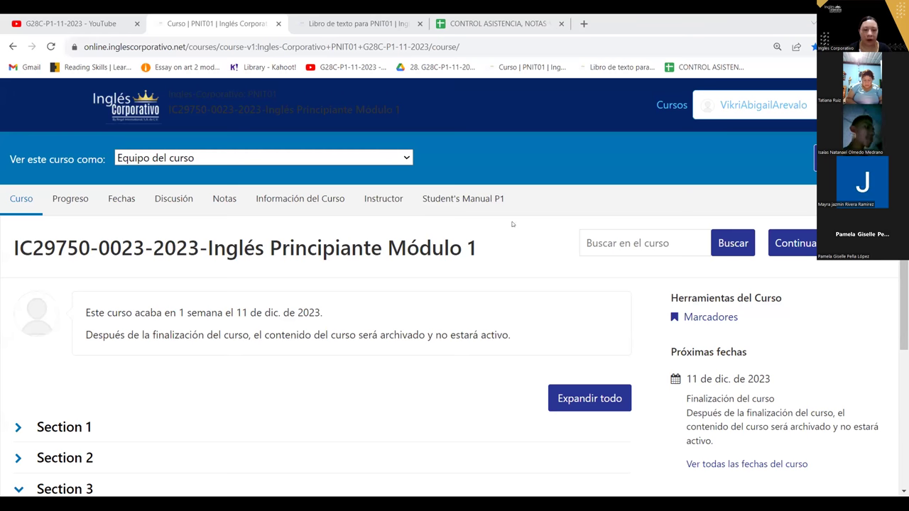
# Open Tarea #14 in Section 3's unit "Where do you work?".
pyautogui.scroll(-2, 402, 307)
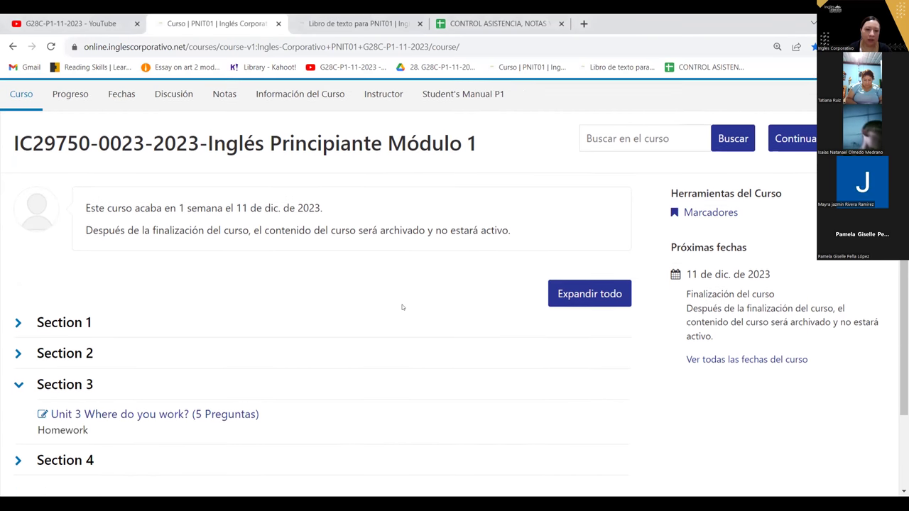
pyautogui.click(107, 402)
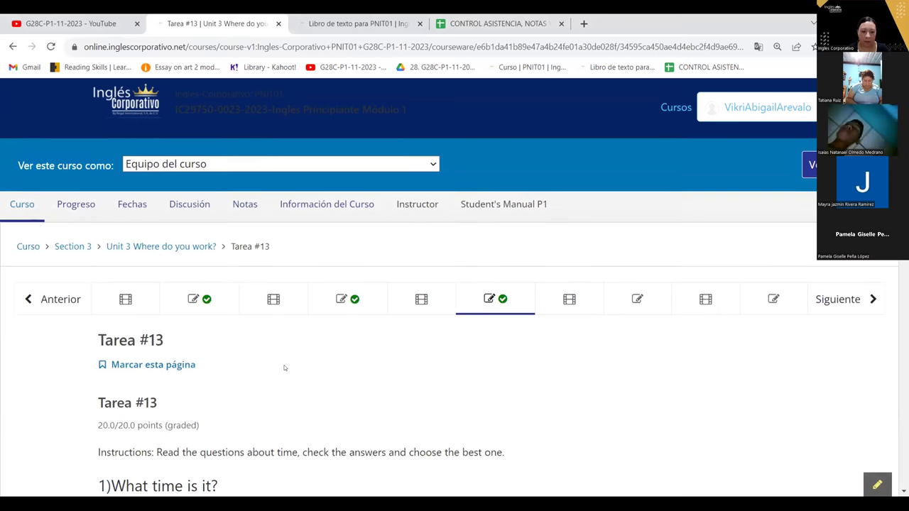
pyautogui.scroll(-1, 284, 368)
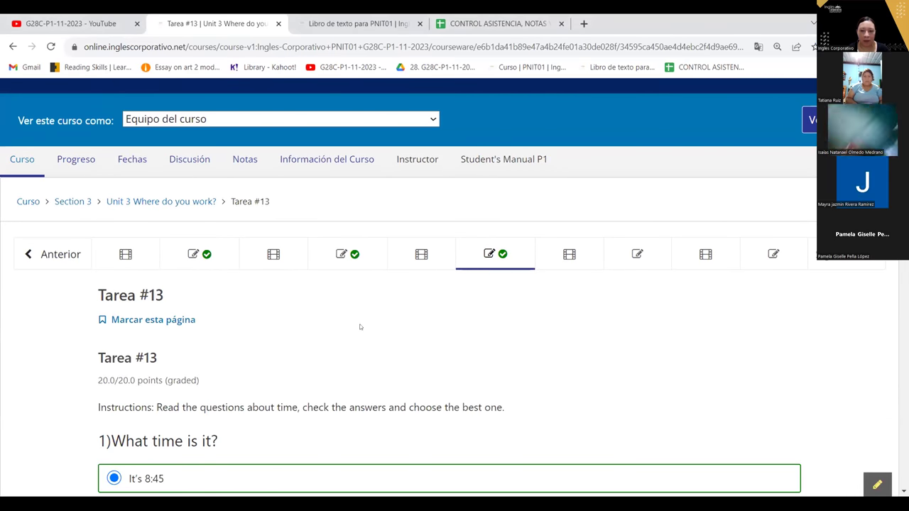
pyautogui.click(646, 248)
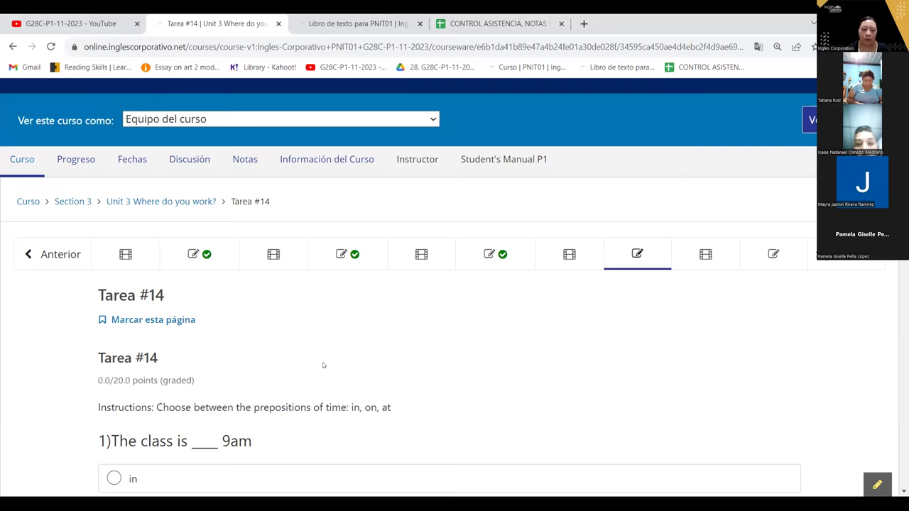
# Answer question 1 about the 9am class with "at" and question 2 about March 4th with "on".
pyautogui.scroll(-3, 322, 365)
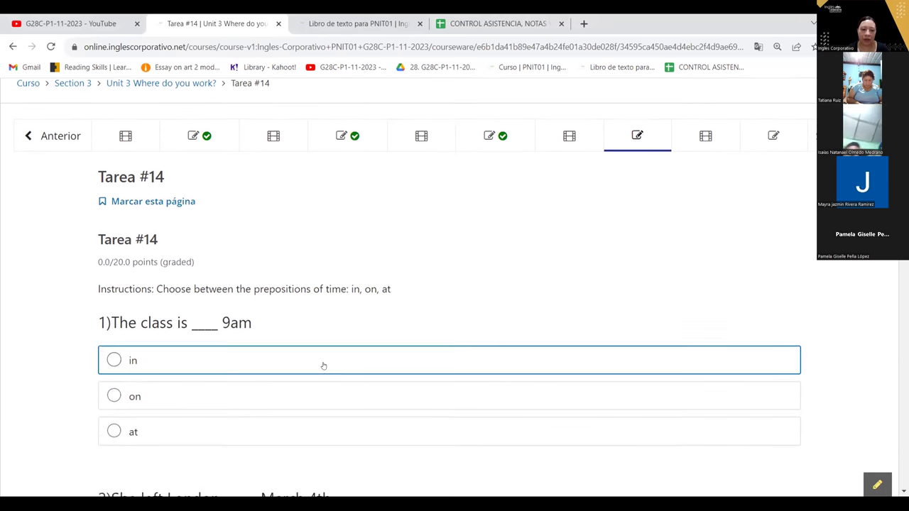
pyautogui.scroll(-1, 322, 365)
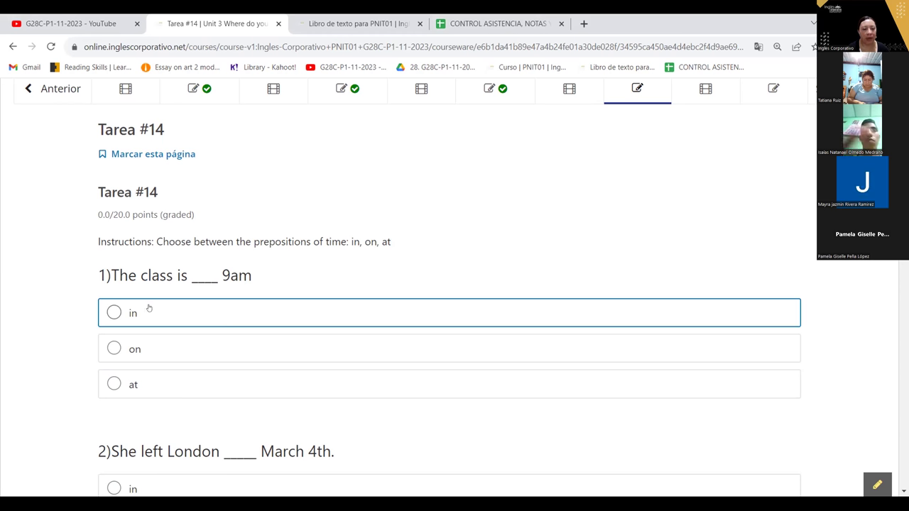
pyautogui.click(132, 383)
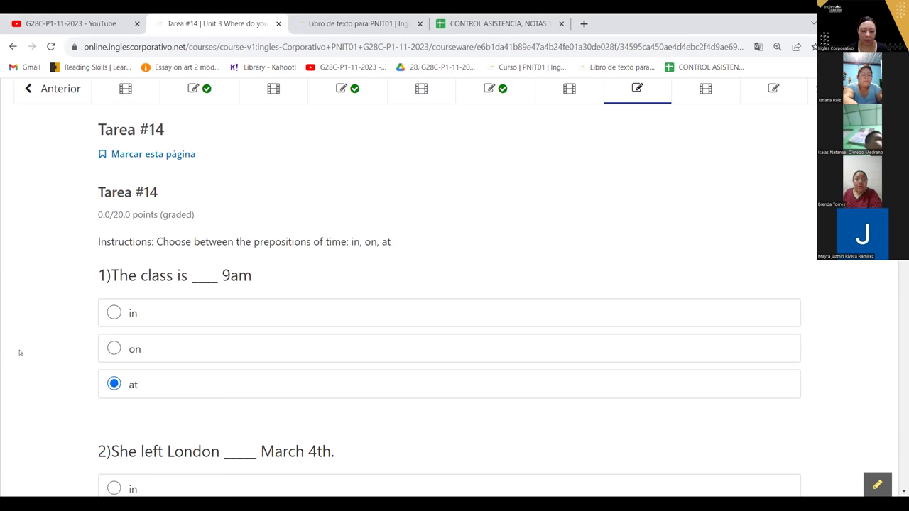
pyautogui.scroll(-2, 20, 353)
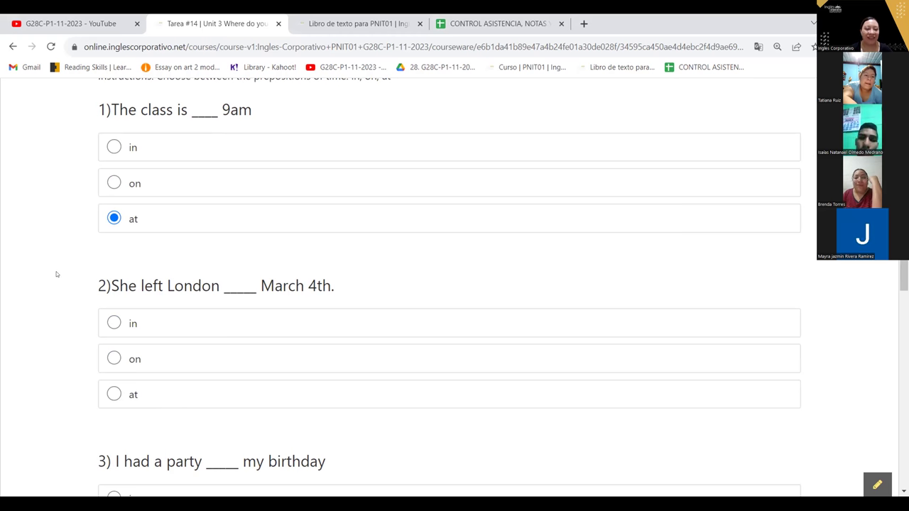
pyautogui.click(140, 363)
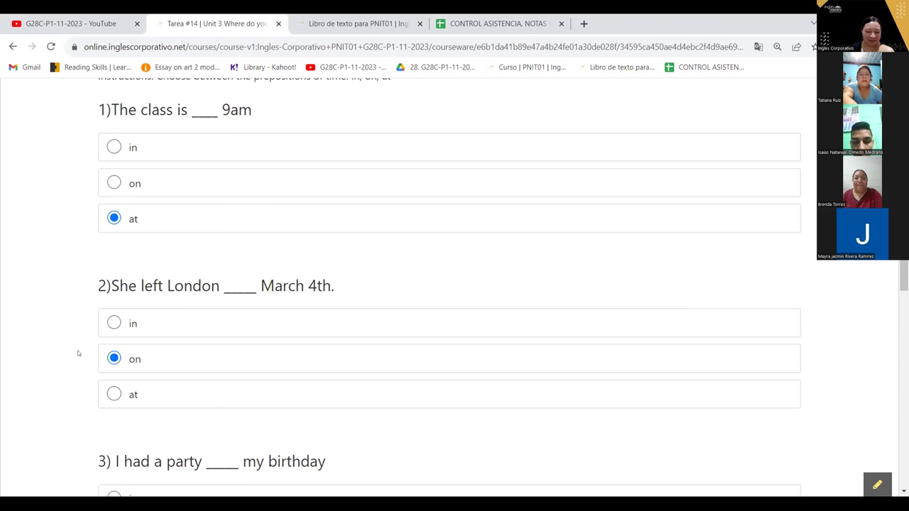
# Answer question 3 about the birthday party with "on" and question 4 about graduating in 2001 with "in".
pyautogui.scroll(-1, 78, 353)
pyautogui.scroll(-2, 78, 353)
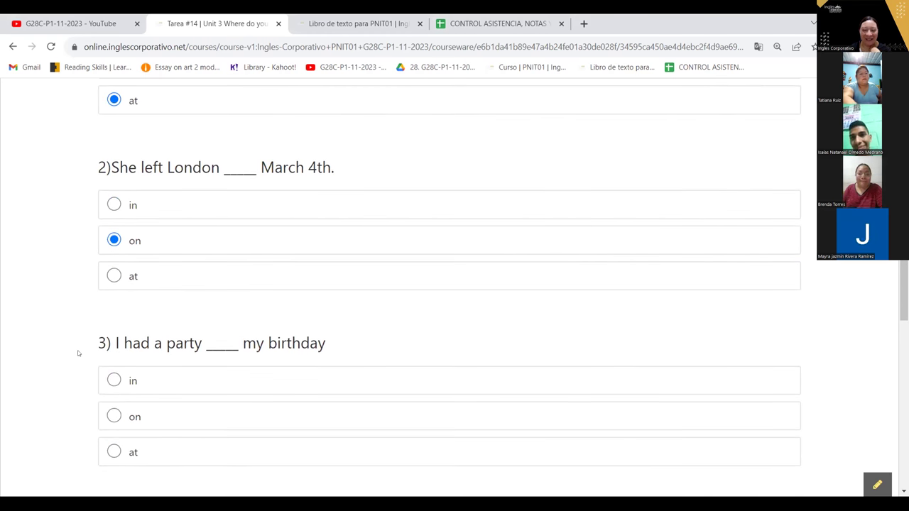
pyautogui.scroll(-1, 77, 353)
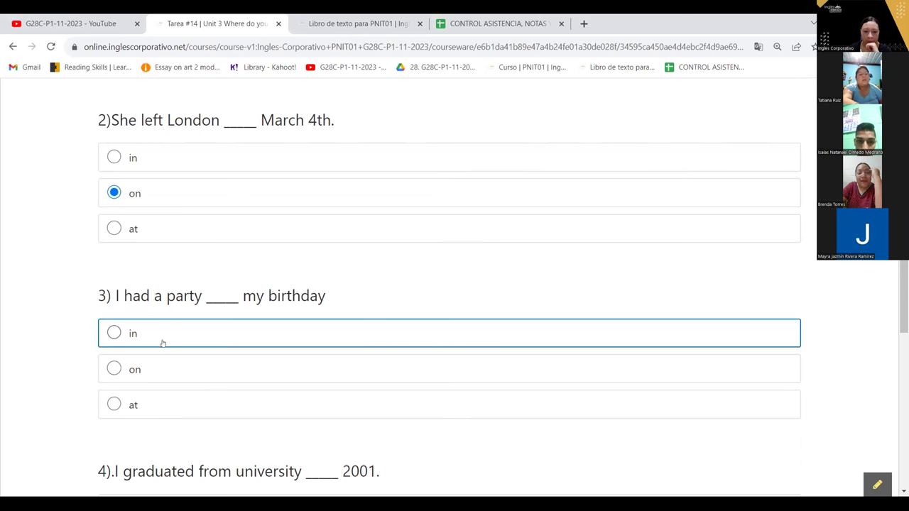
pyautogui.click(163, 362)
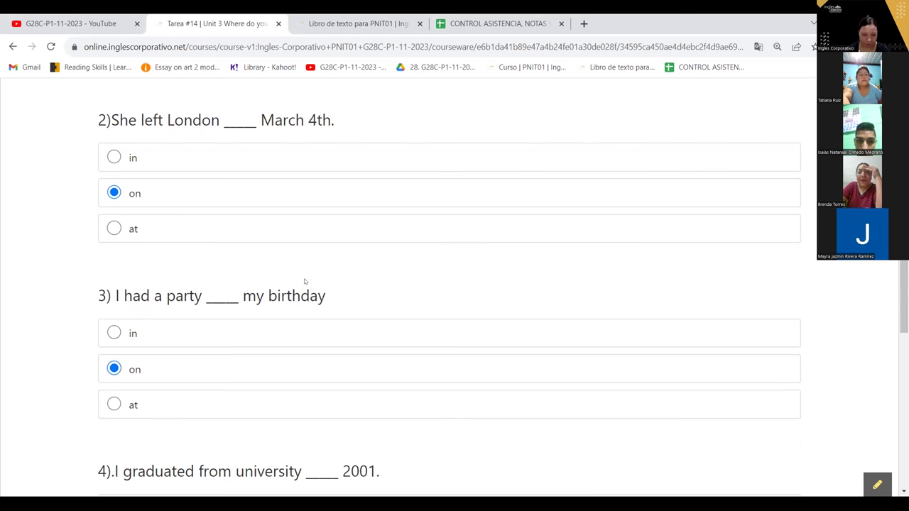
pyautogui.scroll(-1, 328, 289)
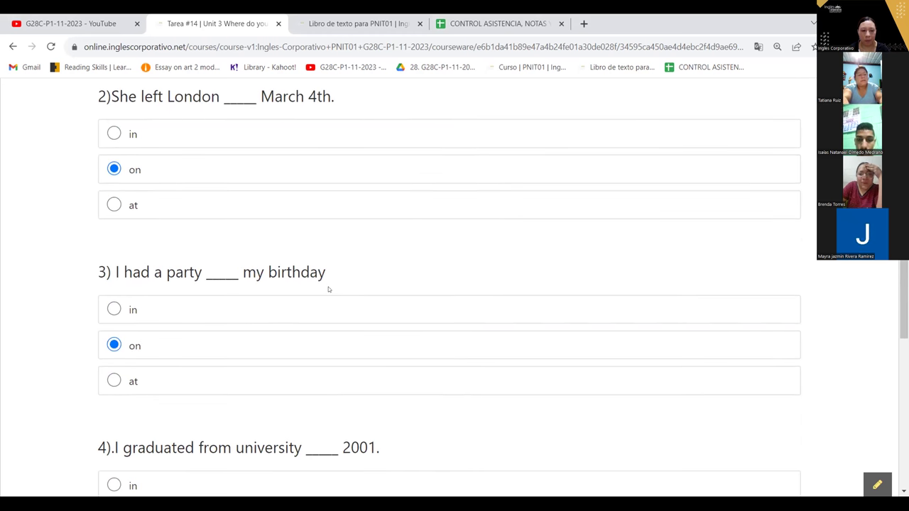
pyautogui.scroll(-1, 329, 289)
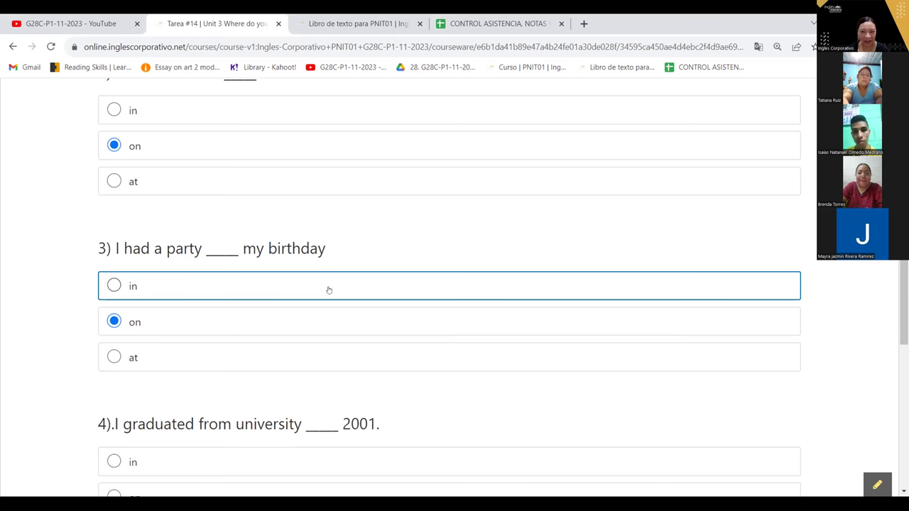
pyautogui.scroll(-2, 329, 290)
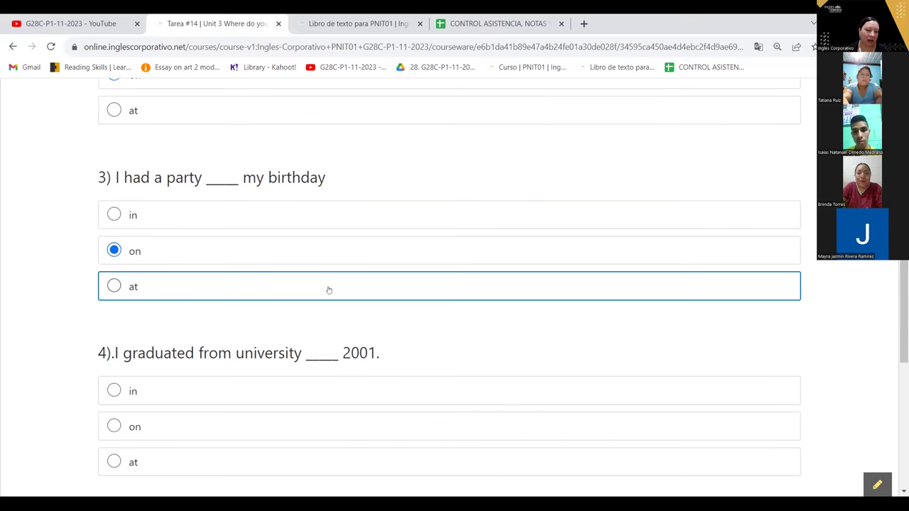
pyautogui.scroll(-1, 329, 290)
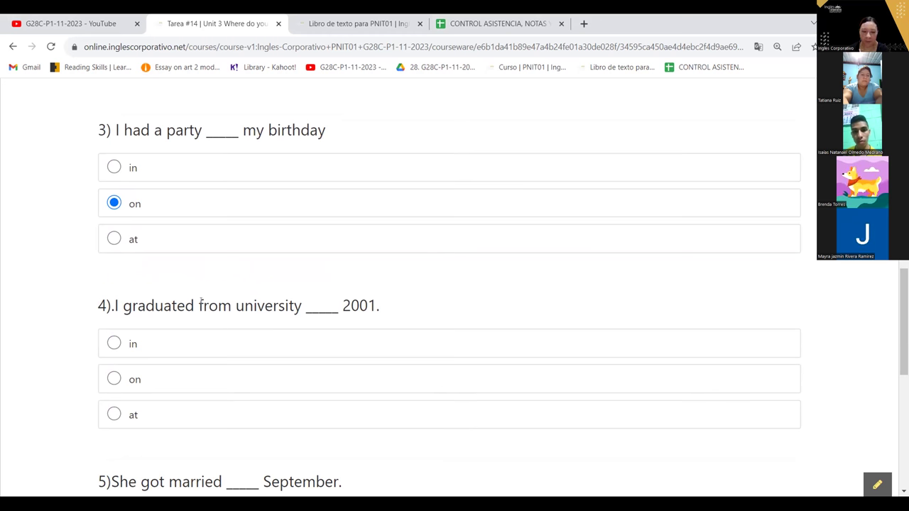
pyautogui.click(114, 343)
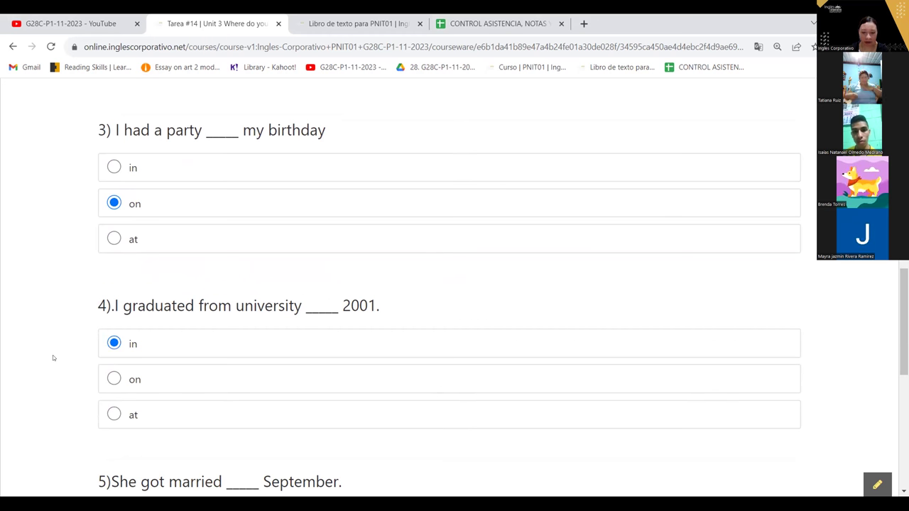
# Answer question 5 about getting married in September with "in" and submit the assignment.
pyautogui.scroll(-1, 52, 357)
pyautogui.scroll(-1, 52, 357)
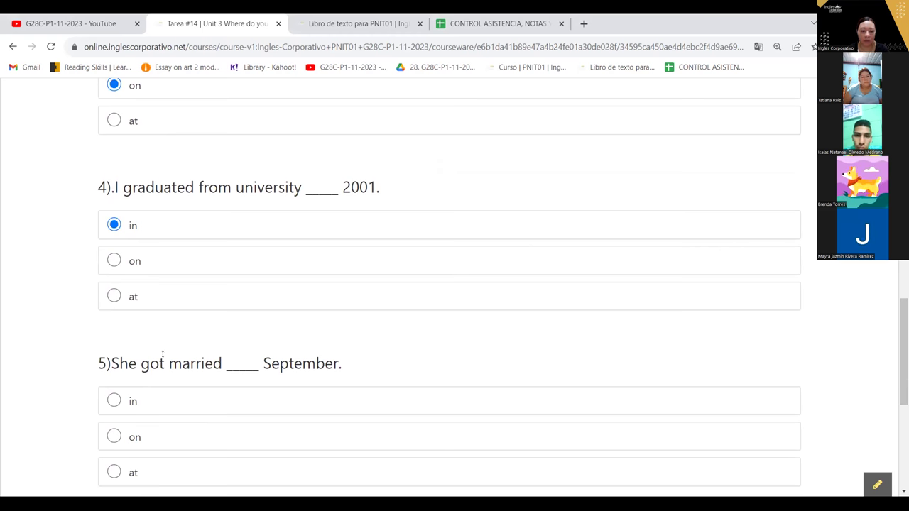
pyautogui.scroll(-1, 162, 357)
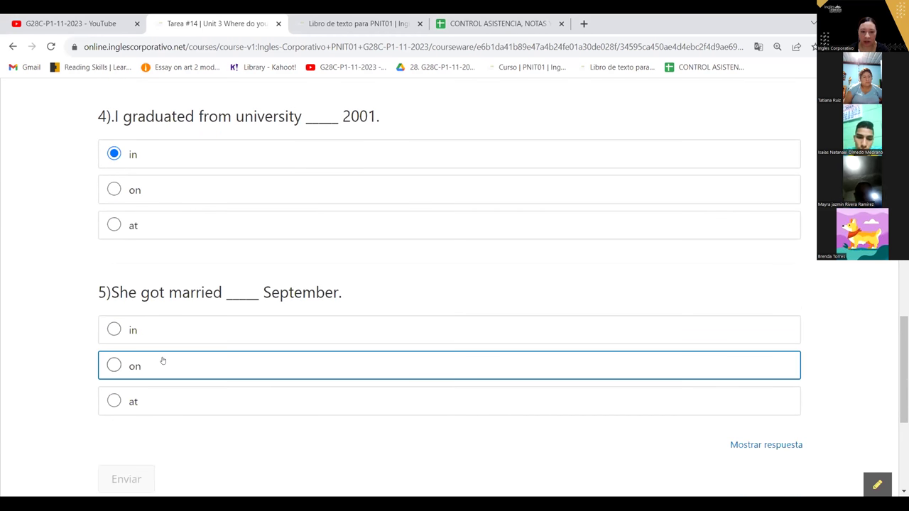
pyautogui.doubleClick(292, 288)
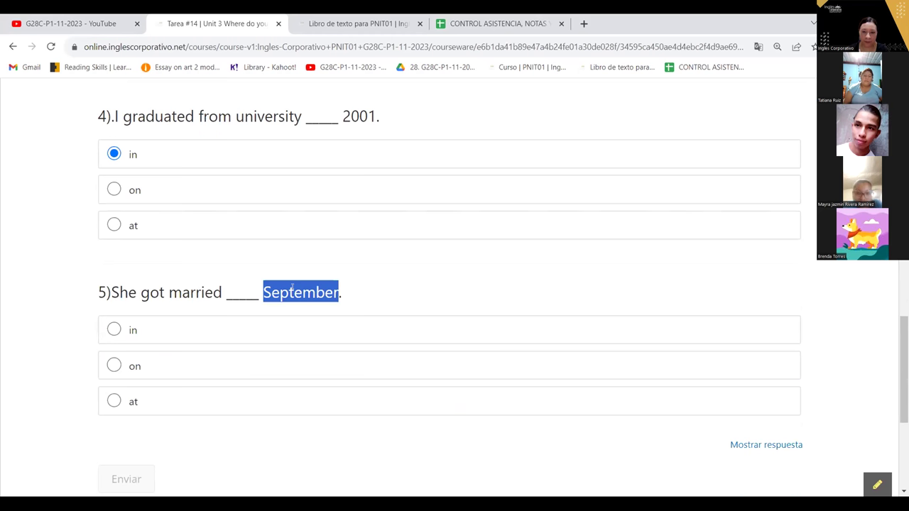
pyautogui.click(140, 329)
pyautogui.click(131, 489)
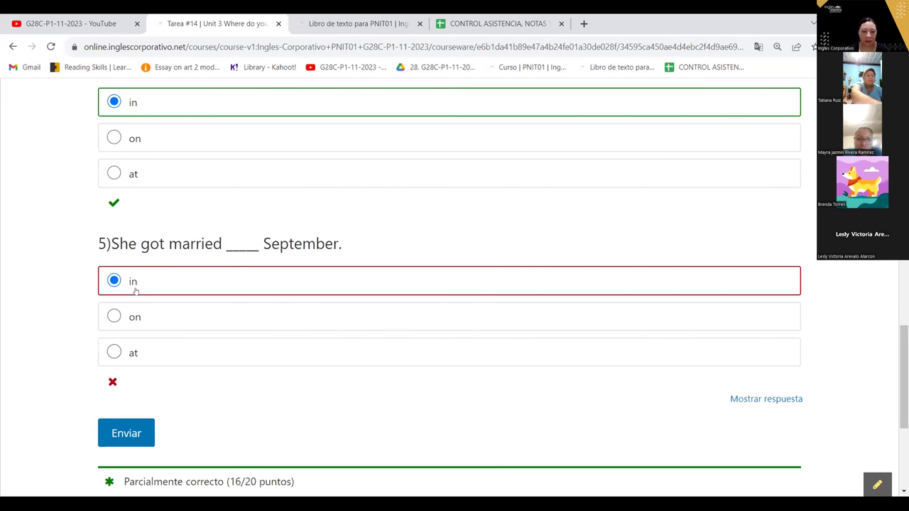
# Change the answer to question 5 to "on" and submit the assignment again.
pyautogui.click(122, 317)
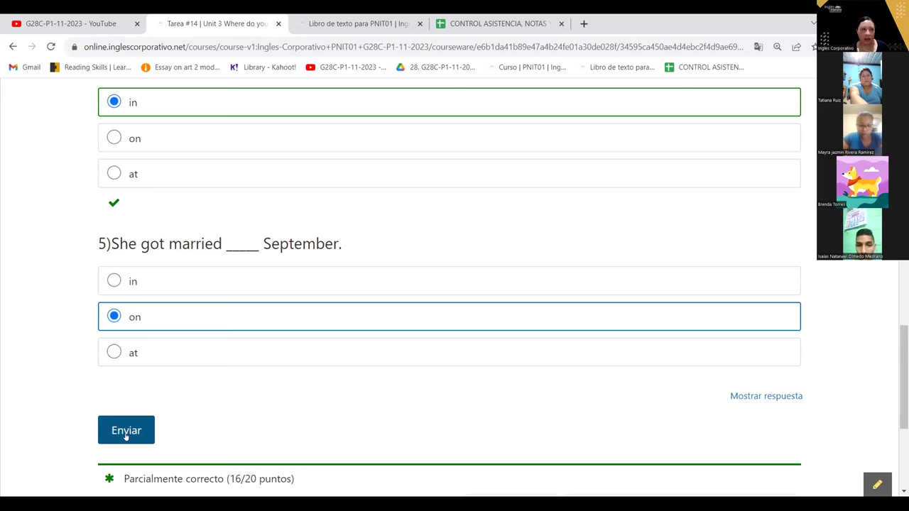
pyautogui.click(209, 290)
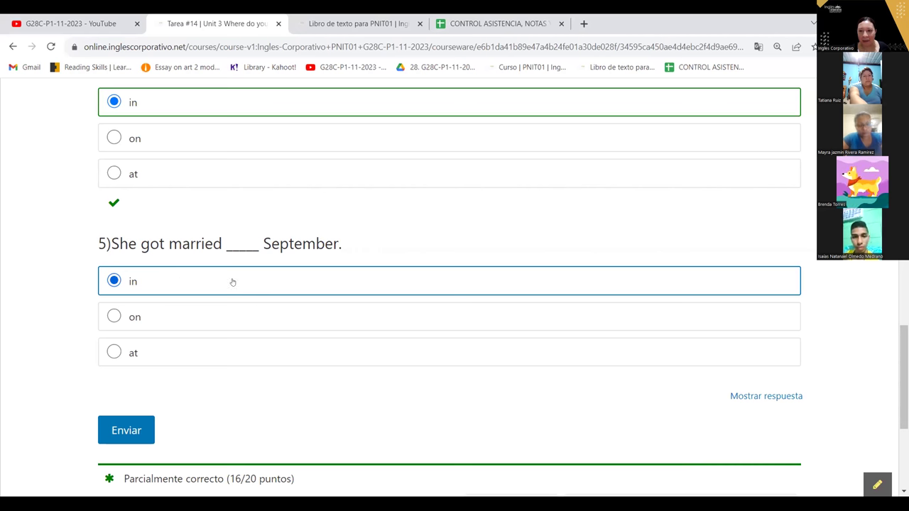
pyautogui.click(171, 315)
pyautogui.click(140, 425)
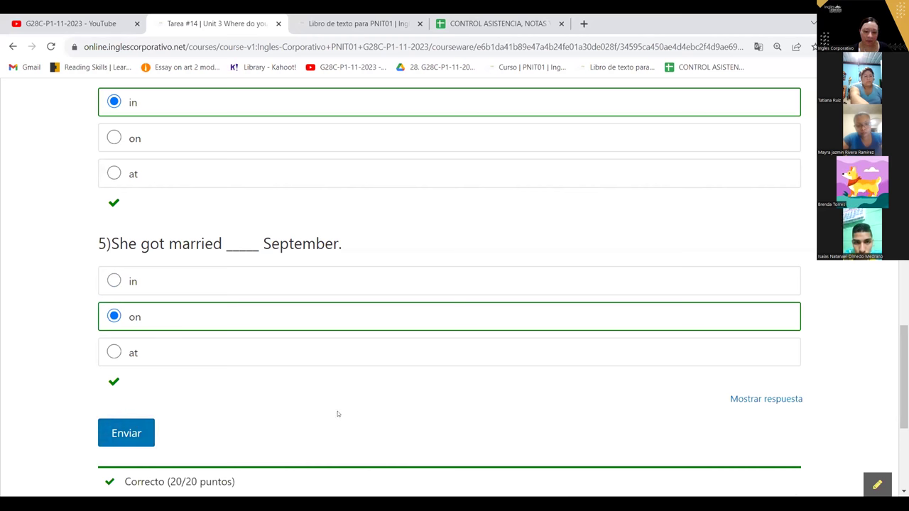
# Switch question 5 to "in" and back to "on", and resubmit Tarea #14.
pyautogui.scroll(2, 338, 414)
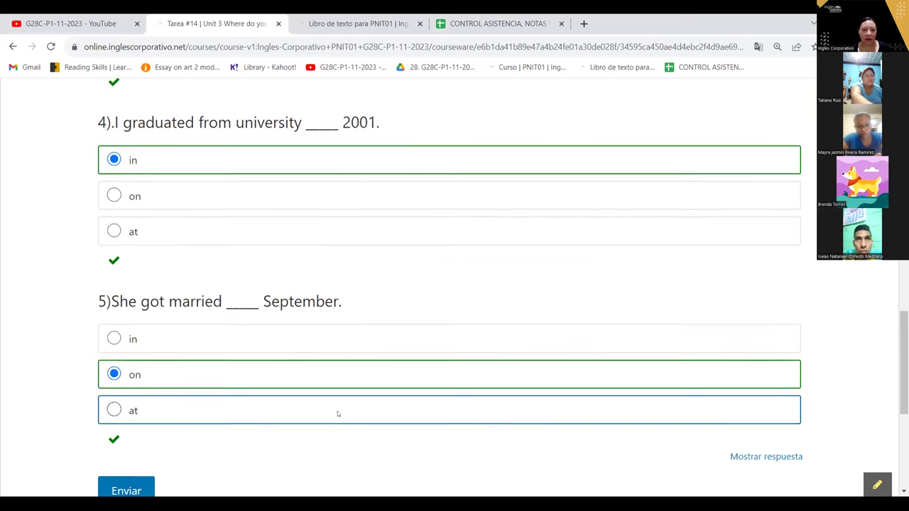
pyautogui.scroll(3, 338, 414)
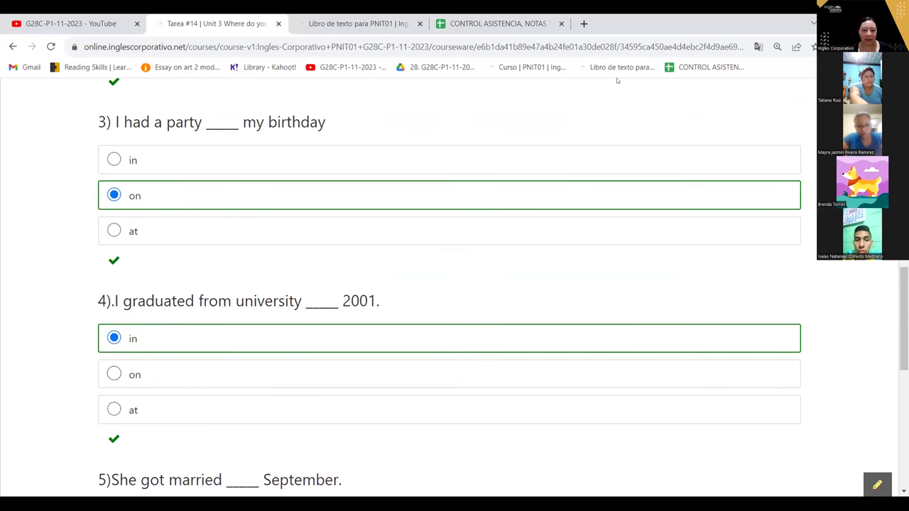
pyautogui.scroll(-3, 617, 79)
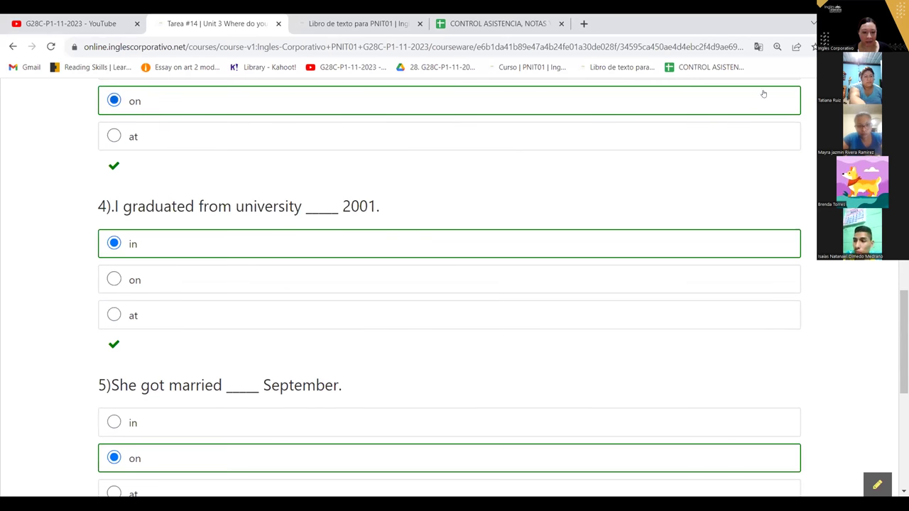
pyautogui.click(298, 412)
pyautogui.click(278, 450)
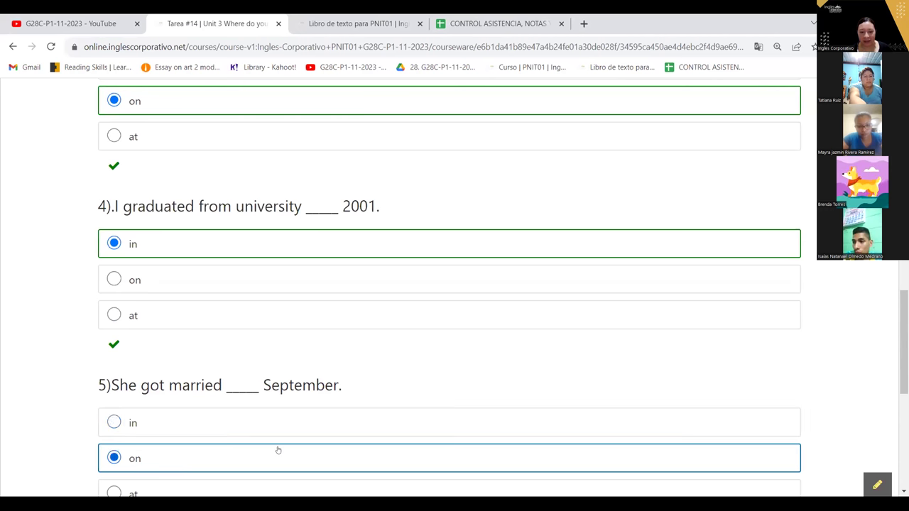
pyautogui.scroll(-5, 85, 421)
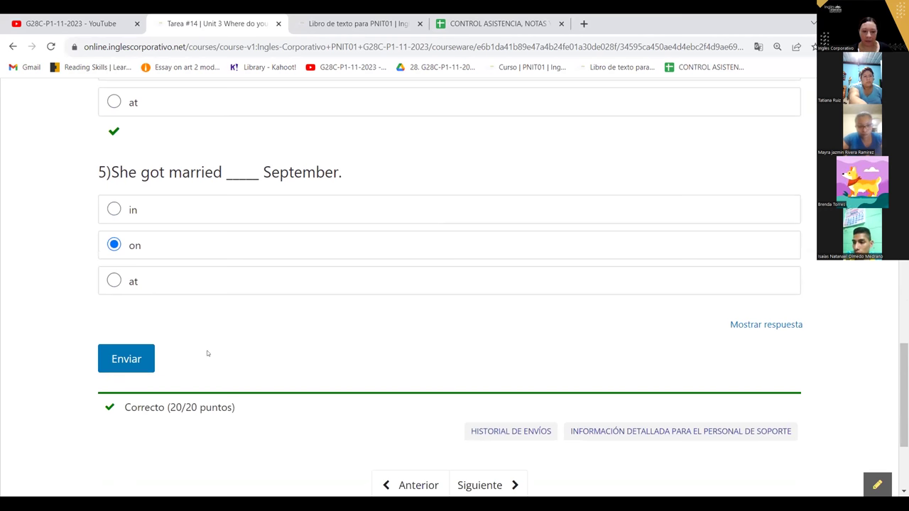
pyautogui.scroll(1, 207, 351)
pyautogui.click(132, 383)
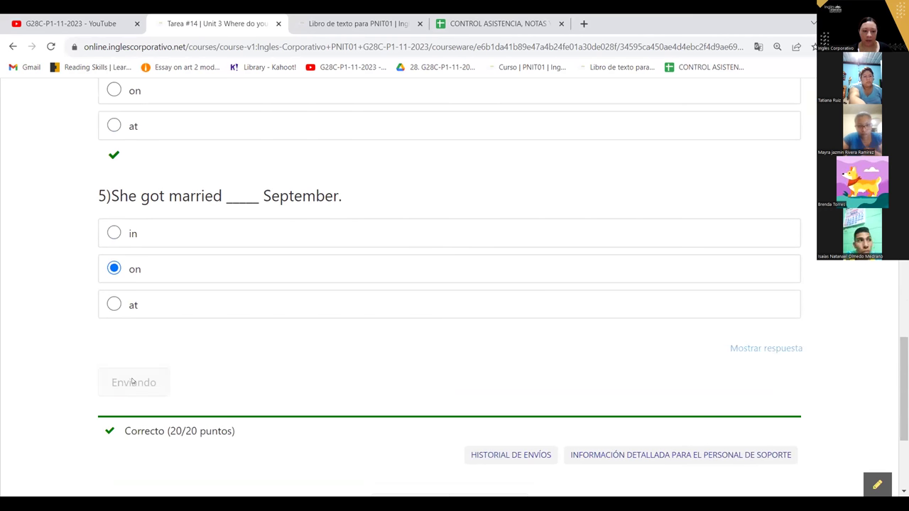
# Review the graded answers to Tarea #14 from question 1 through question 5.
pyautogui.scroll(10, 305, 383)
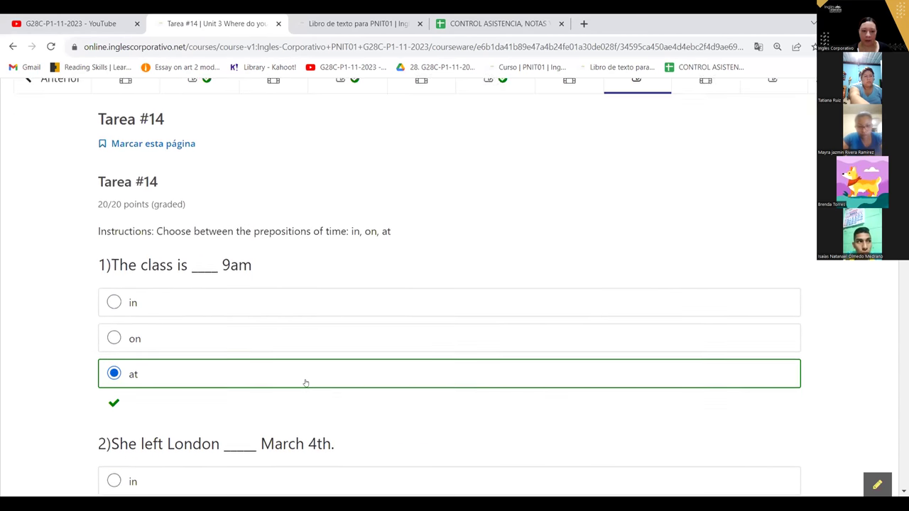
pyautogui.scroll(-1, 304, 379)
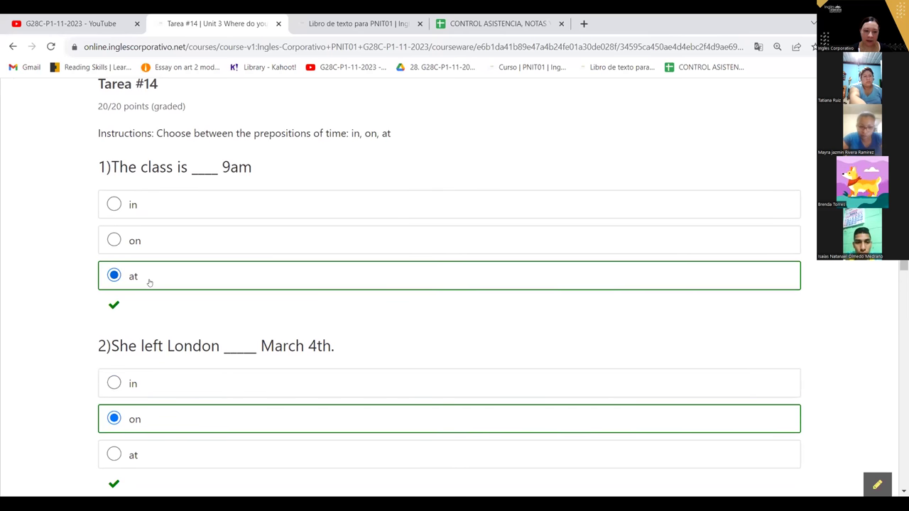
pyautogui.scroll(-2, 60, 331)
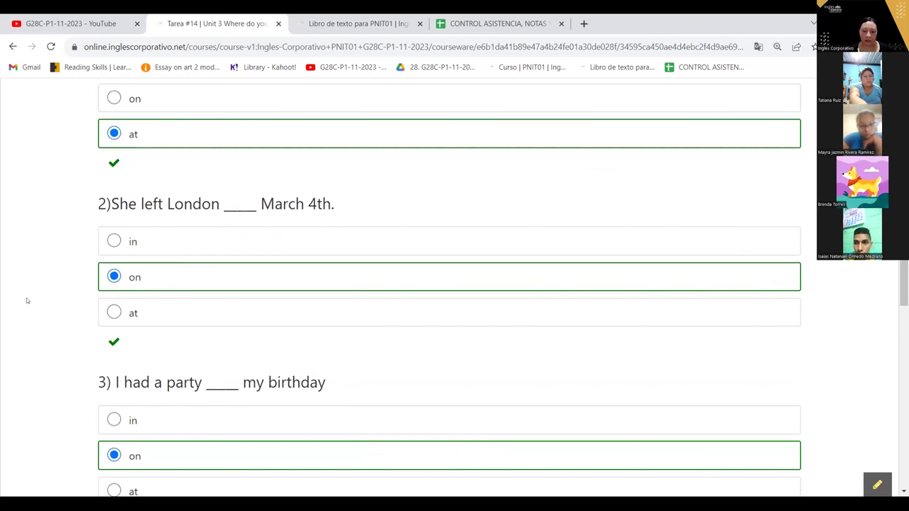
pyautogui.scroll(-2, 27, 300)
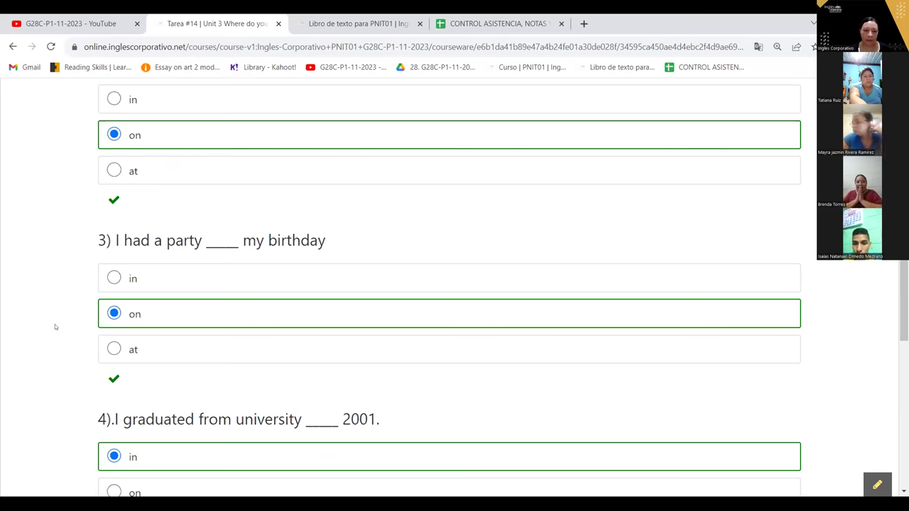
pyautogui.scroll(-3, 55, 326)
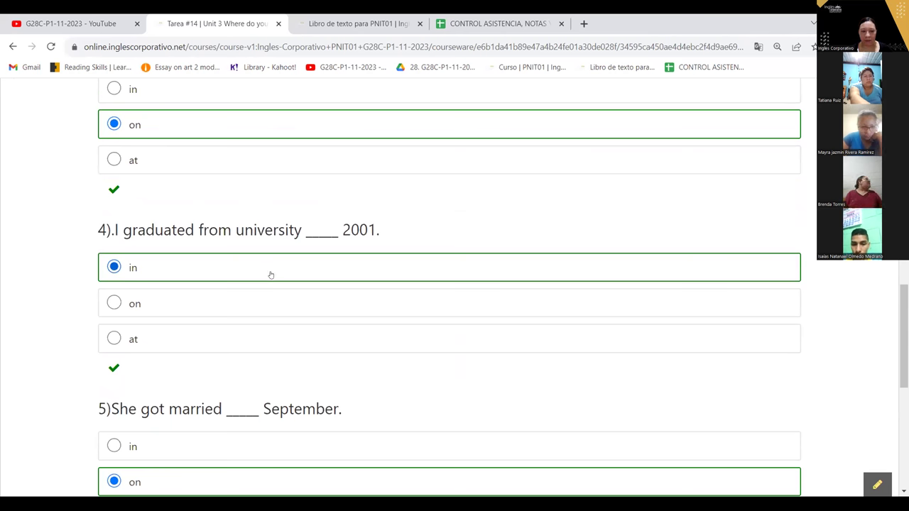
# Finish checking the graded answers to Tarea #14 and open the Tarea #15 assignment in Unit 3.
pyautogui.scroll(-1, 32, 315)
pyautogui.scroll(-3, 32, 315)
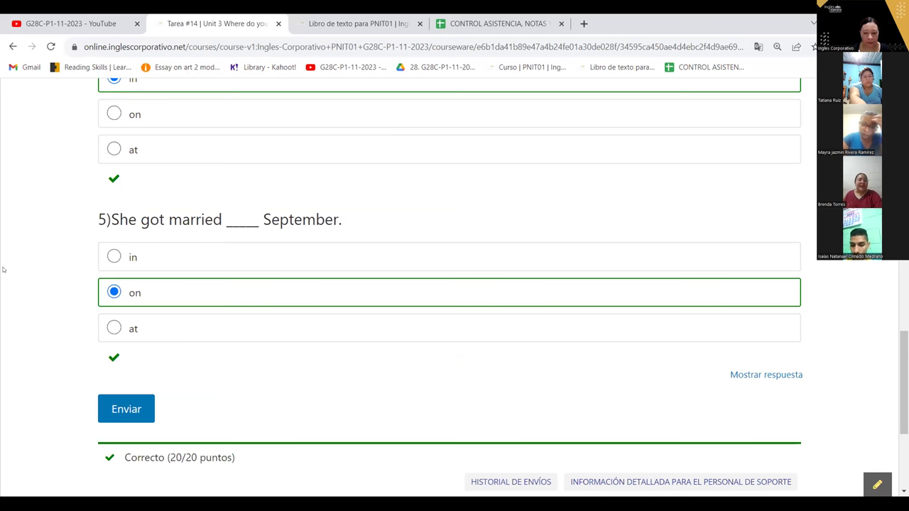
pyautogui.scroll(8, 3, 269)
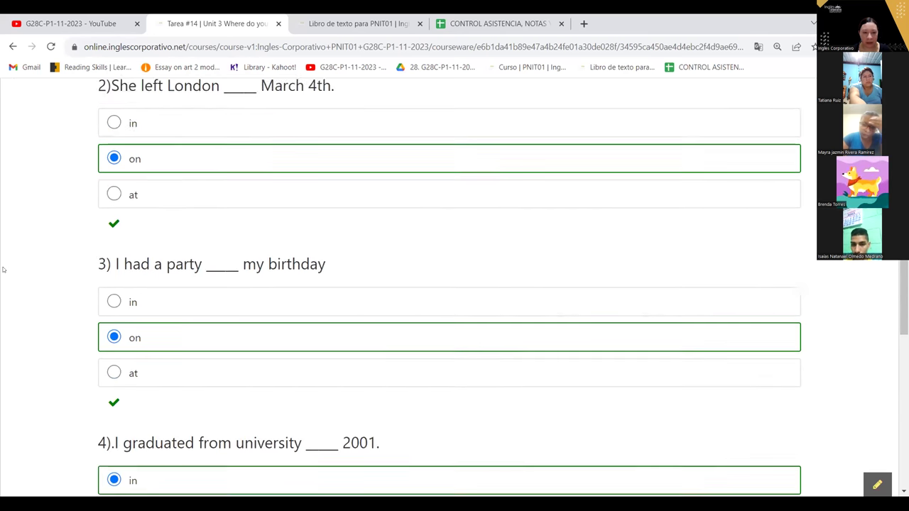
pyautogui.scroll(4, 3, 269)
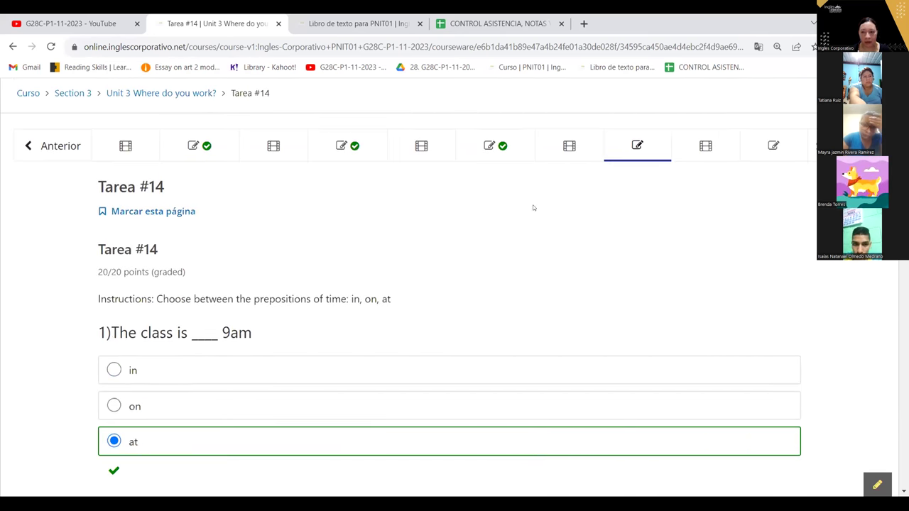
pyautogui.click(748, 155)
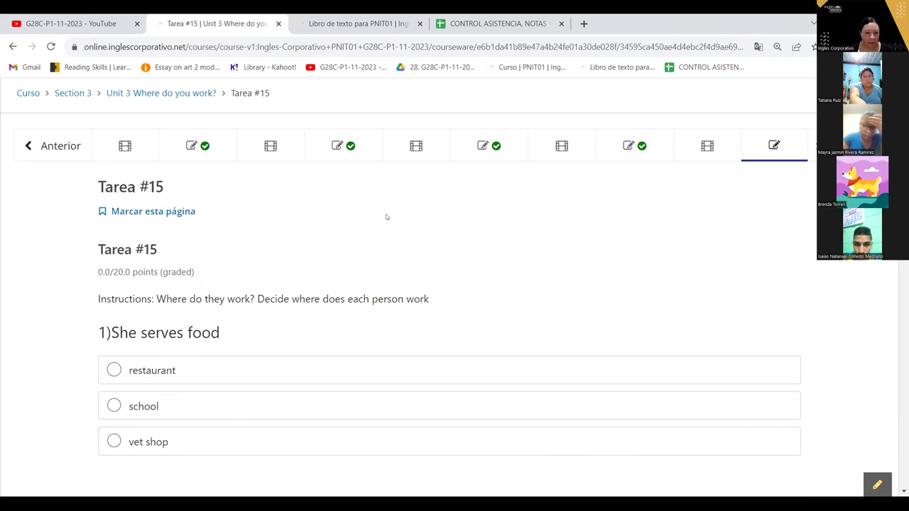
# Answer question 1 of Tarea #15, "She serves food", with "restaurant".
pyautogui.scroll(-2, 386, 217)
pyautogui.scroll(-1, 386, 216)
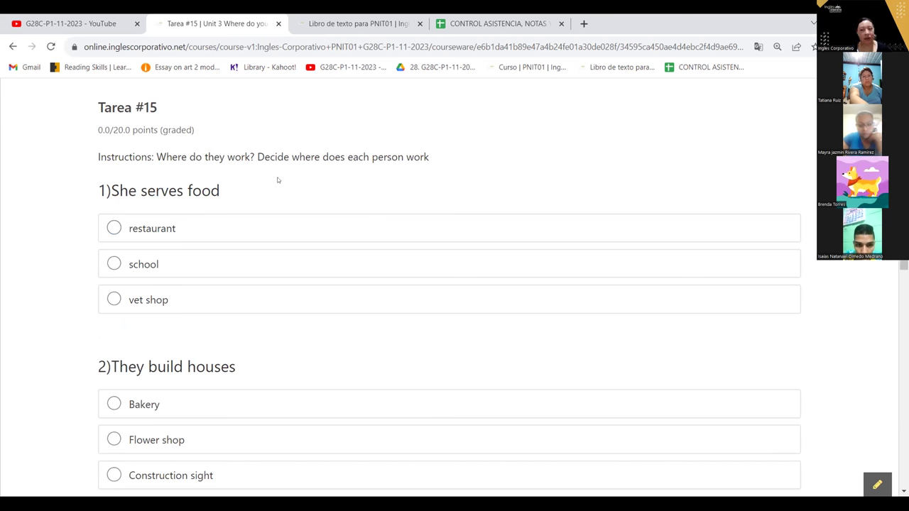
pyautogui.doubleClick(157, 190)
pyautogui.tripleClick(118, 189)
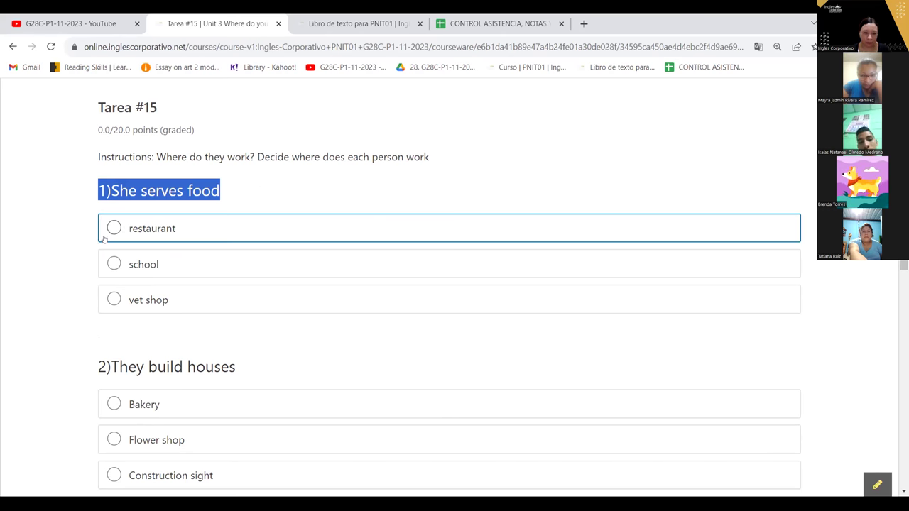
pyautogui.click(125, 230)
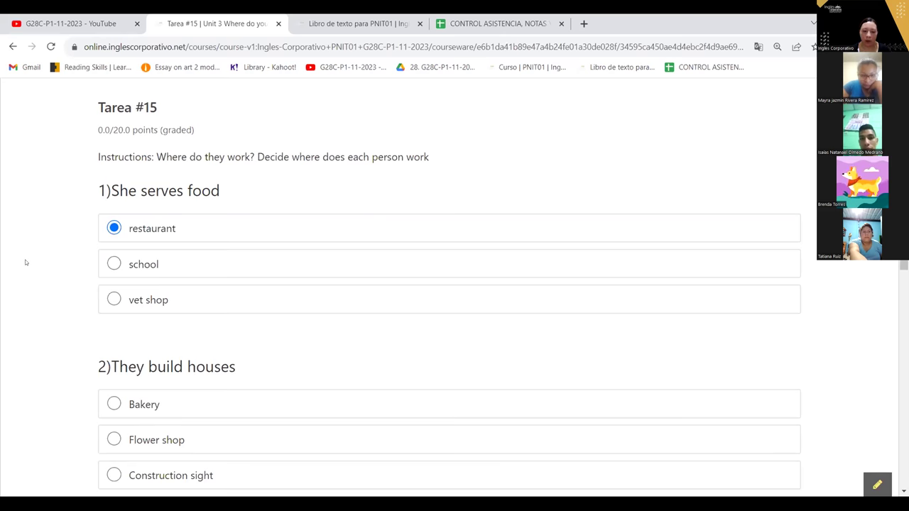
# Answer question 2 with "Construction sight", question 3 with "School" and question 4 with "Concert hall".
pyautogui.scroll(-1, 24, 260)
pyautogui.scroll(-2, 25, 263)
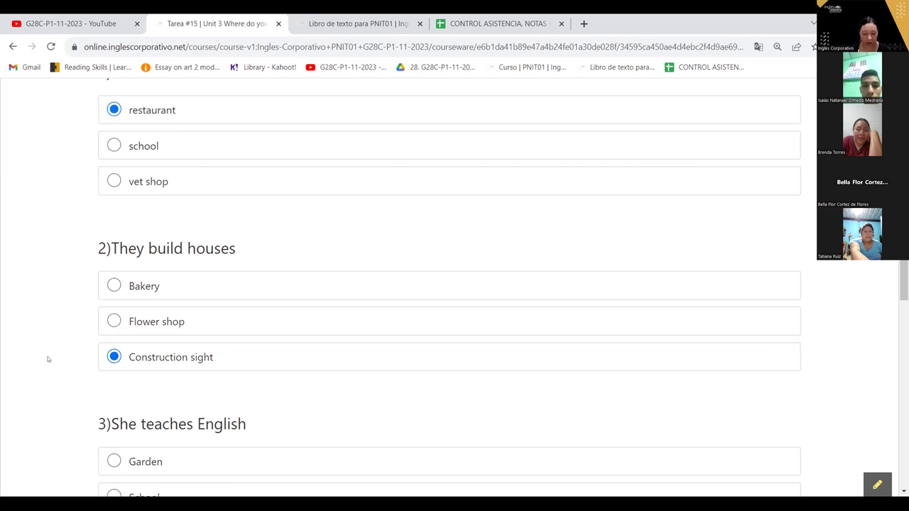
pyautogui.scroll(-1, 49, 359)
pyautogui.scroll(-4, 49, 360)
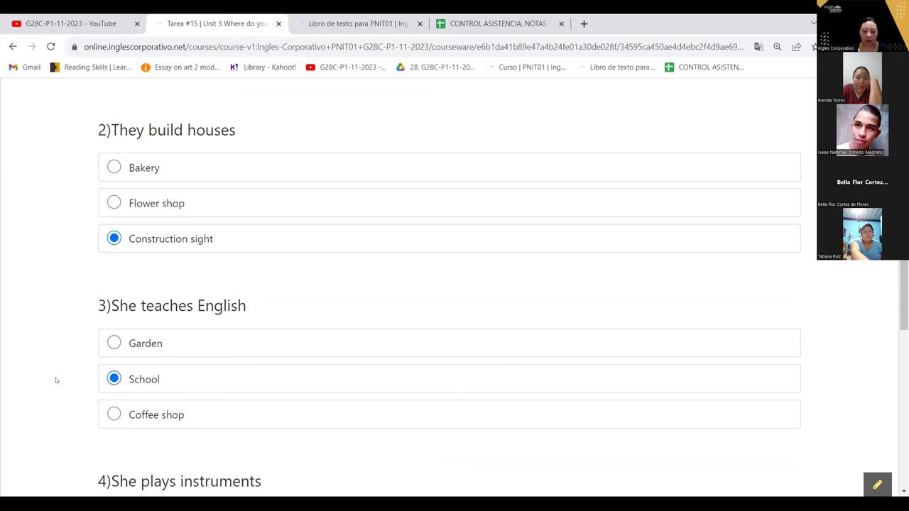
pyautogui.scroll(-3, 56, 381)
pyautogui.scroll(-1, 55, 381)
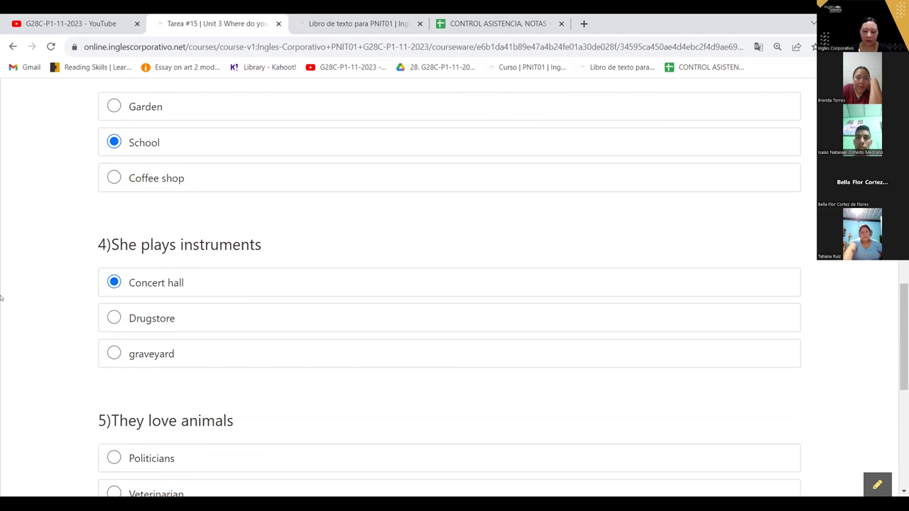
# Answer question 5, "They love animals", with "Veterinarian" and submit Tarea #15.
pyautogui.scroll(-2, 1, 298)
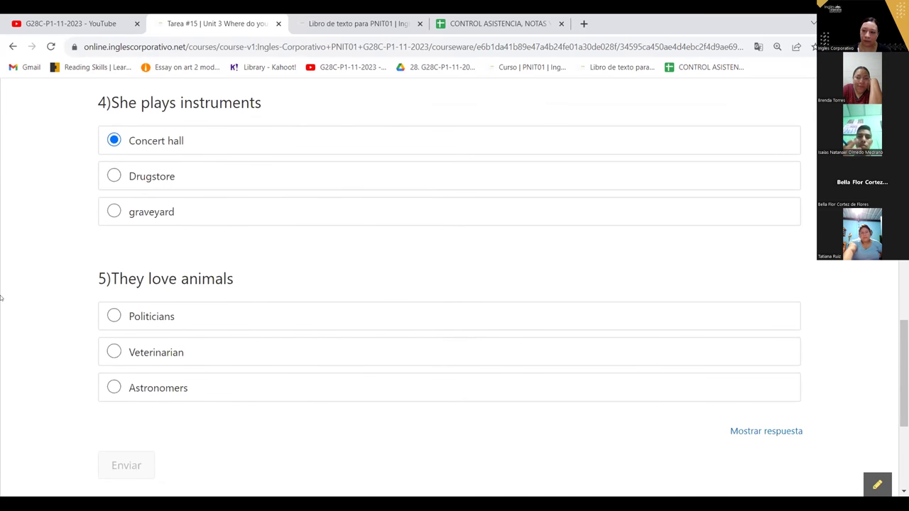
pyautogui.click(150, 350)
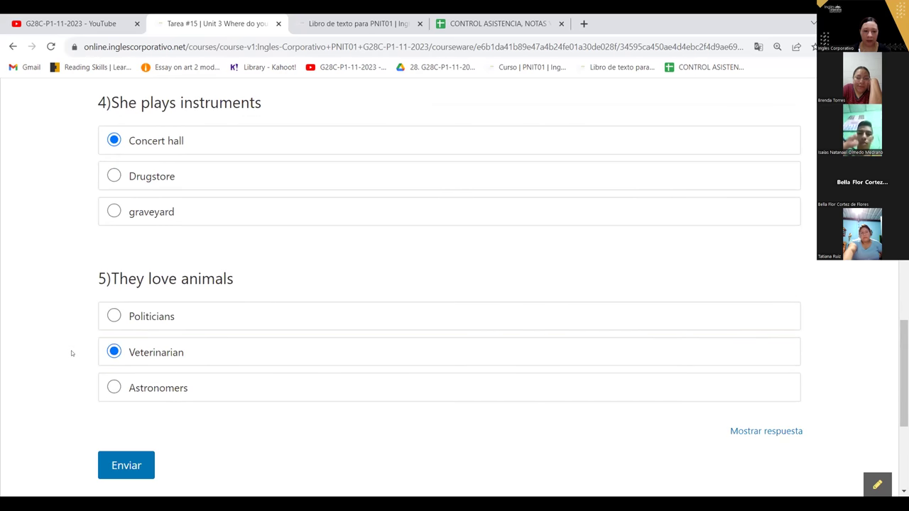
pyautogui.click(125, 465)
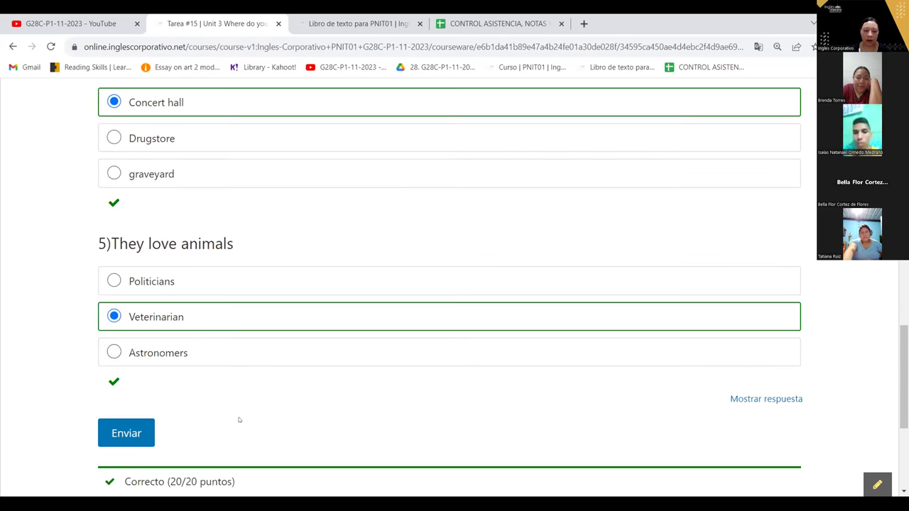
# Review the graded answers to Tarea #15 from question 5 back up to question 1.
pyautogui.scroll(1, 243, 412)
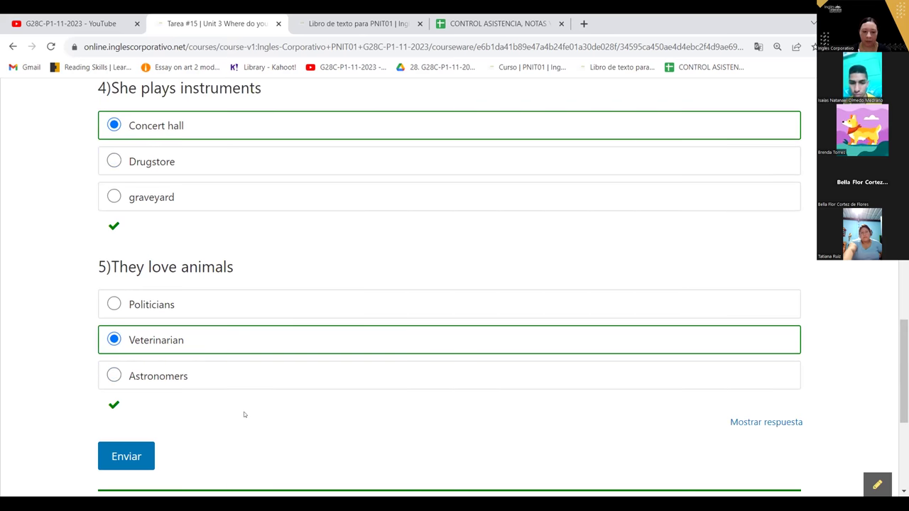
pyautogui.scroll(6, 243, 412)
pyautogui.scroll(5, 243, 414)
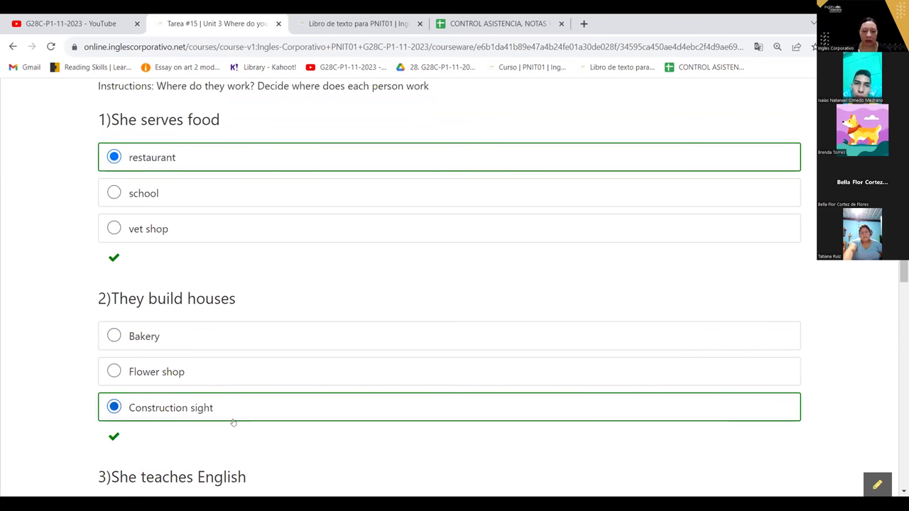
pyautogui.scroll(-4, 57, 435)
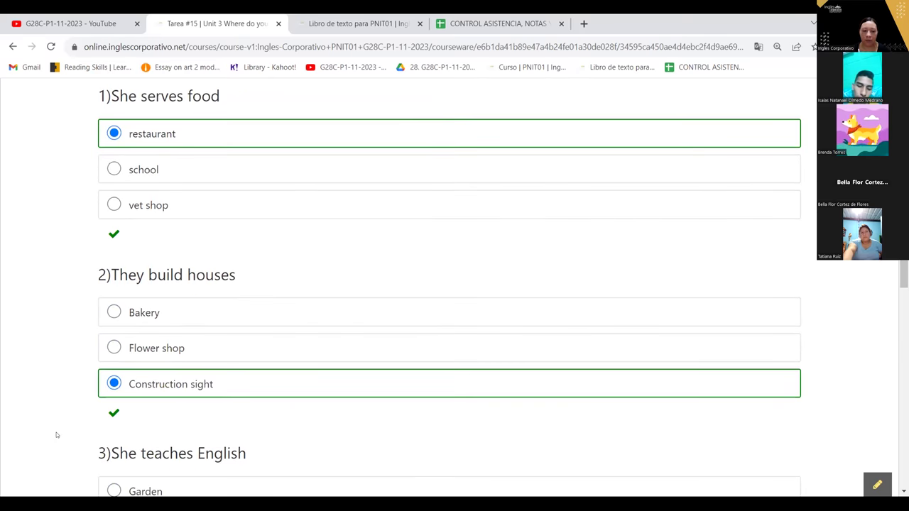